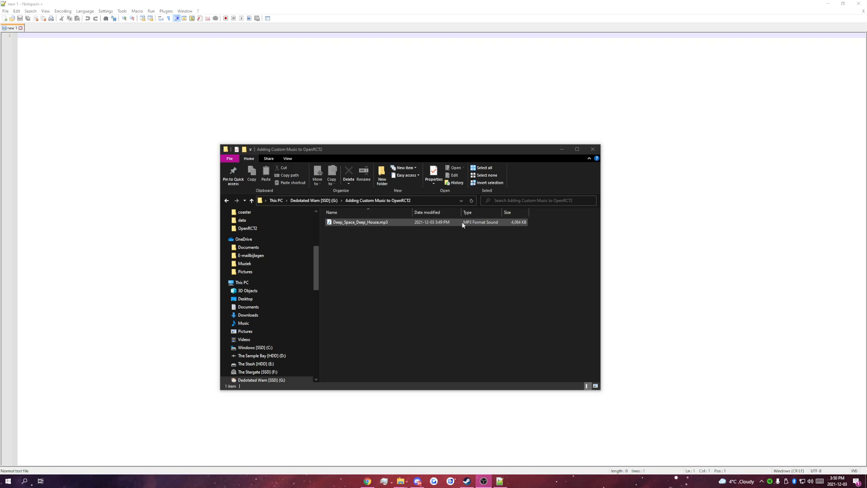
# Preview Deep_Space_Deep_House.mp3 from about 01:41, then stop playback and minimize the player.
pyautogui.click(411, 270)
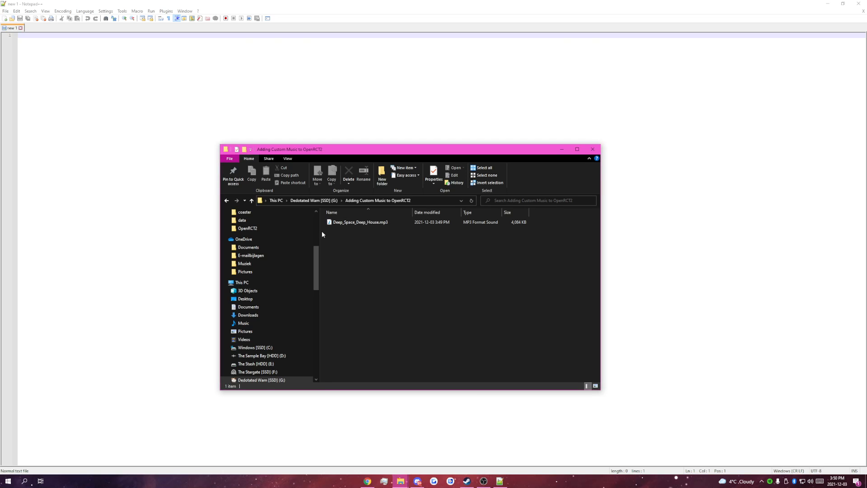
pyautogui.click(362, 220)
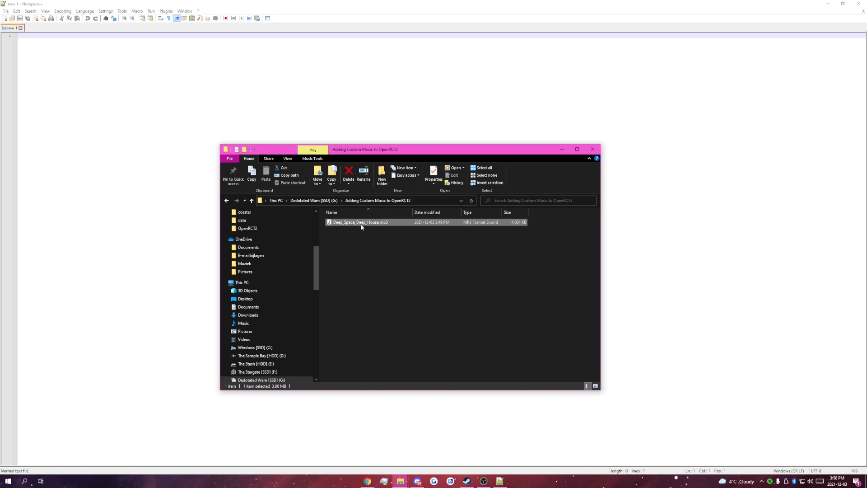
pyautogui.doubleClick(362, 222)
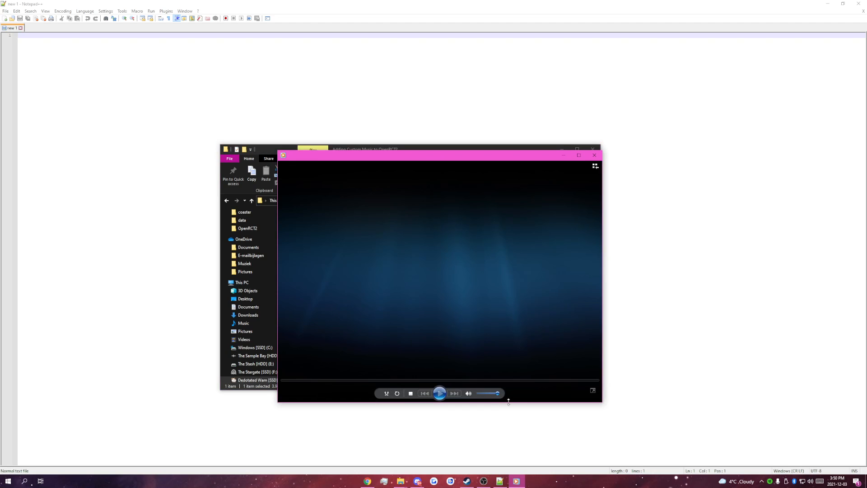
pyautogui.moveTo(361, 381); pyautogui.dragTo(438, 381)
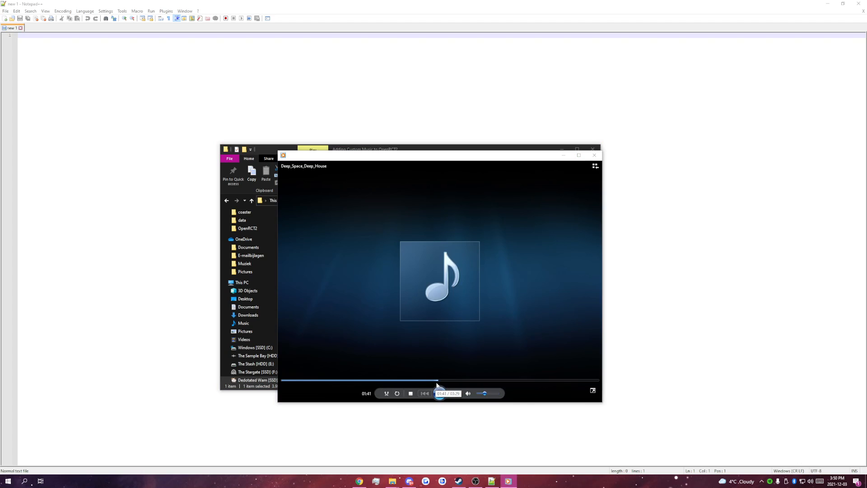
pyautogui.click(440, 394)
pyautogui.click(560, 155)
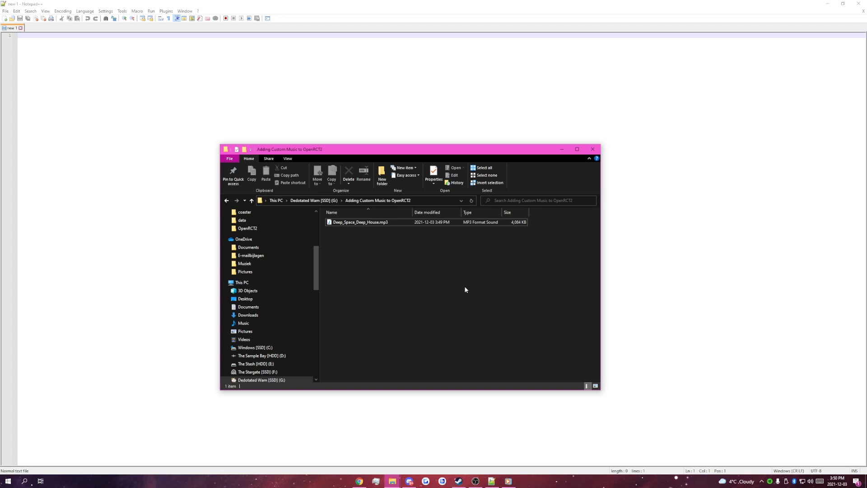
pyautogui.press('super')
pyautogui.press('super')
pyautogui.press('super')
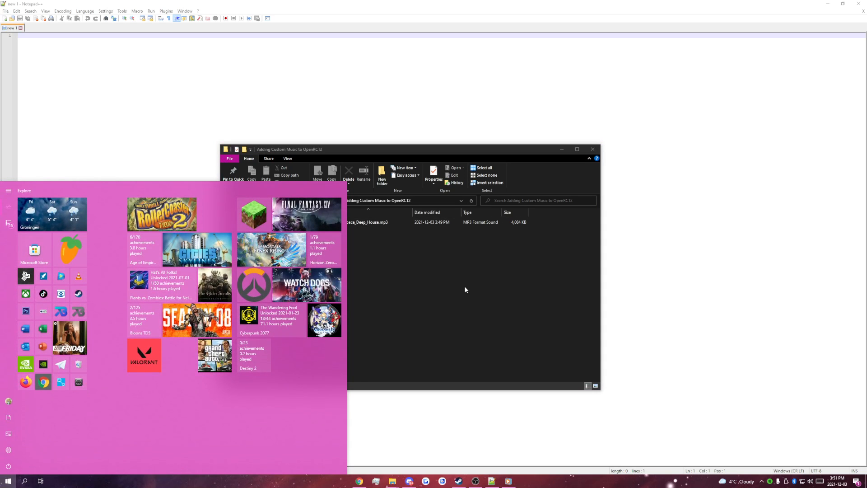
pyautogui.press('super')
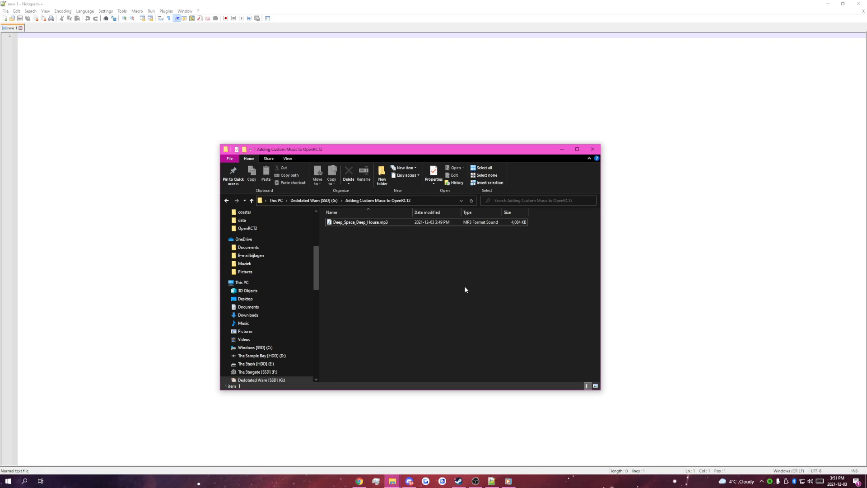
pyautogui.click(460, 482)
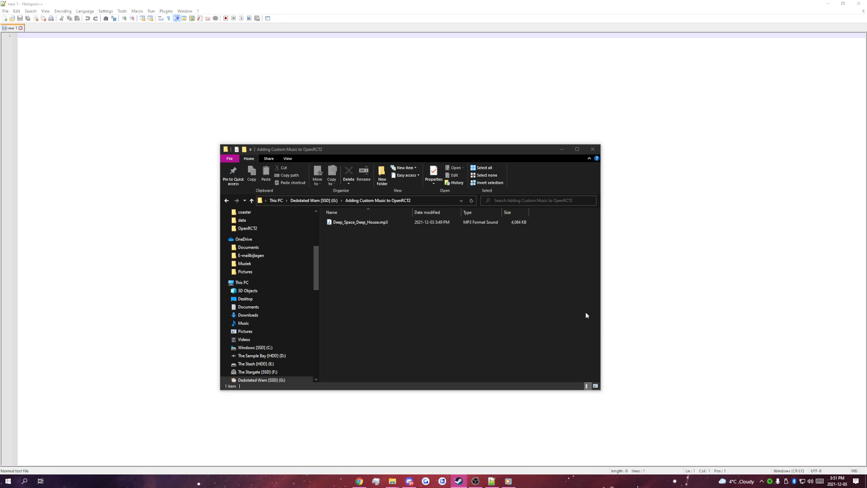
# Create a new ZIP archive in the Adding Custom Music to OpenRCT2 folder and name it auraspecs.music.SPACE.parkobj.
pyautogui.rightClick(405, 254)
pyautogui.moveTo(438, 352)
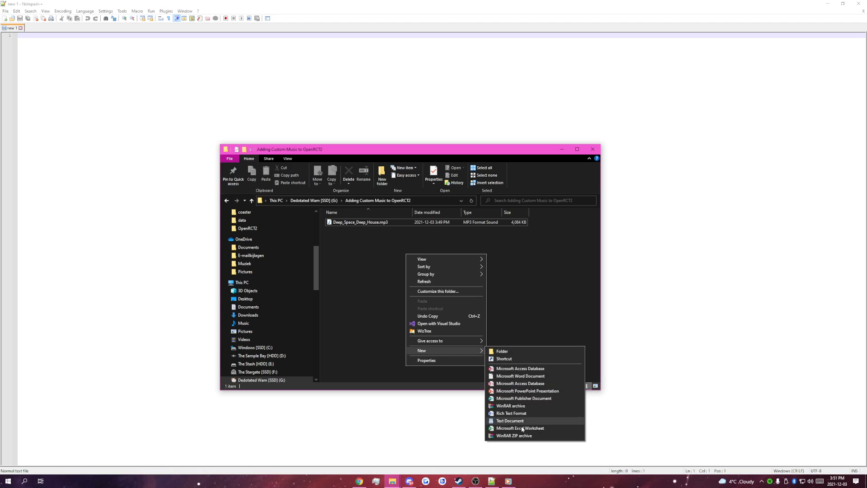
pyautogui.click(522, 435)
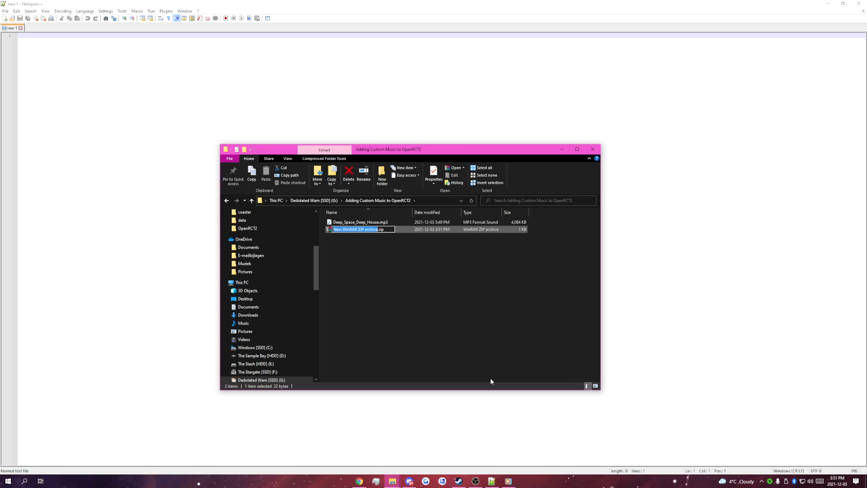
pyautogui.write('auraspecs')
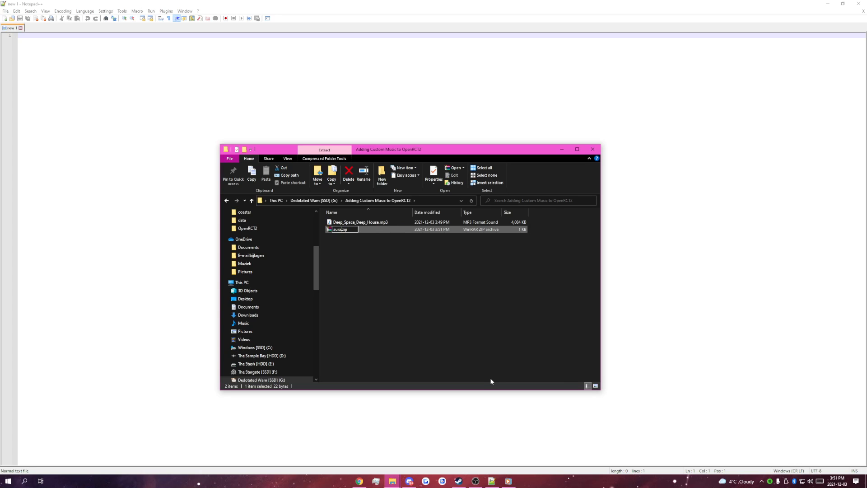
pyautogui.write('.music.SPACE')
pyautogui.press('BackSpace')
pyautogui.press('BackSpace')
pyautogui.press('BackSpace')
pyautogui.write('parkobj')
pyautogui.press('Return')
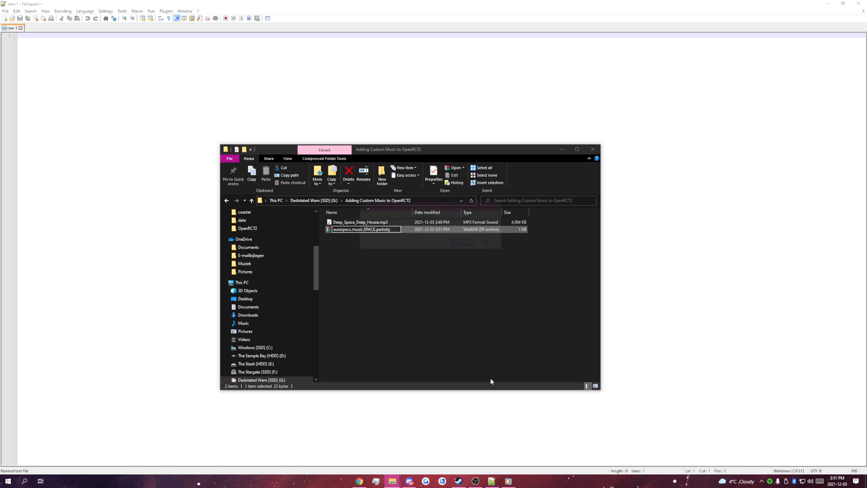
pyautogui.press('Return')
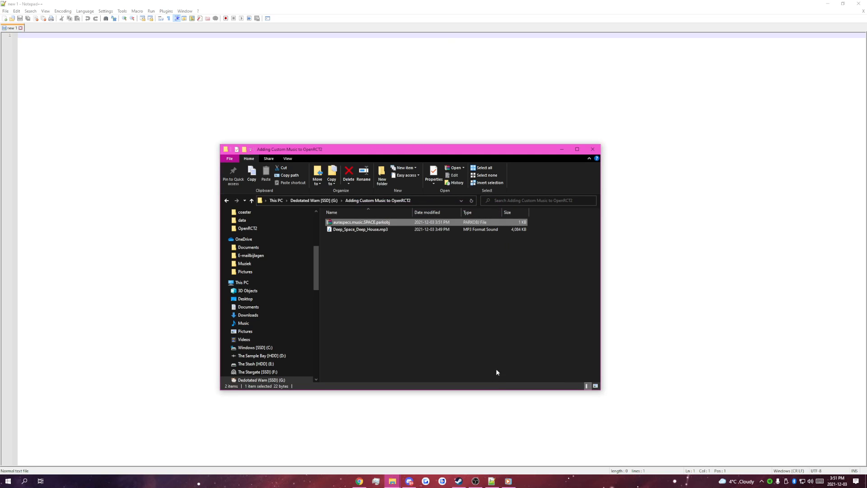
# Open the auraspecs.music.SPACE.parkobj archive to check its contents, and close it again.
pyautogui.doubleClick(411, 225)
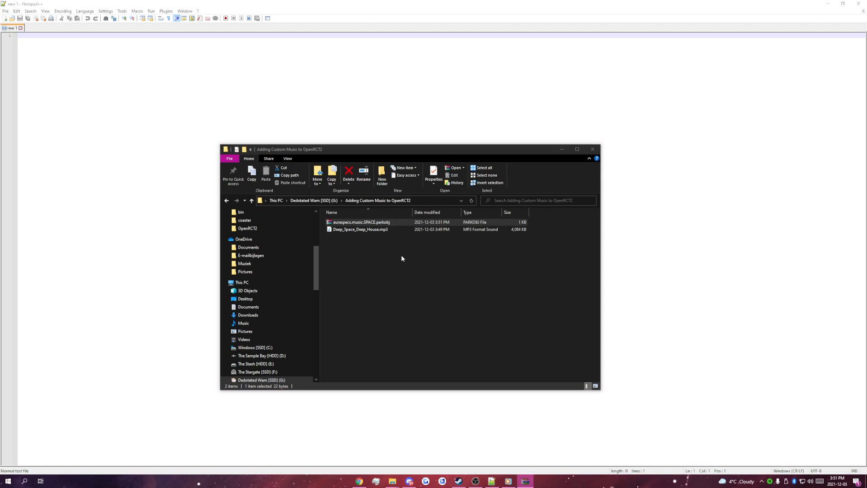
pyautogui.moveTo(866, 205); pyautogui.dragTo(497, 201)
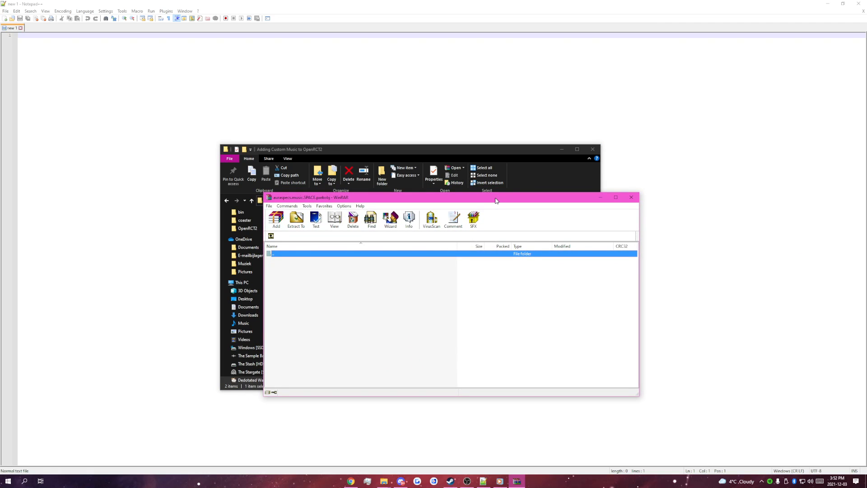
pyautogui.click(631, 197)
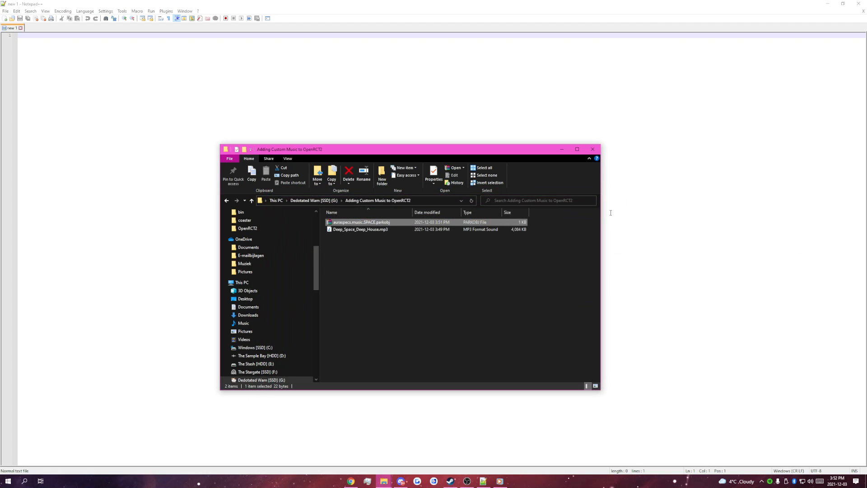
pyautogui.click(543, 282)
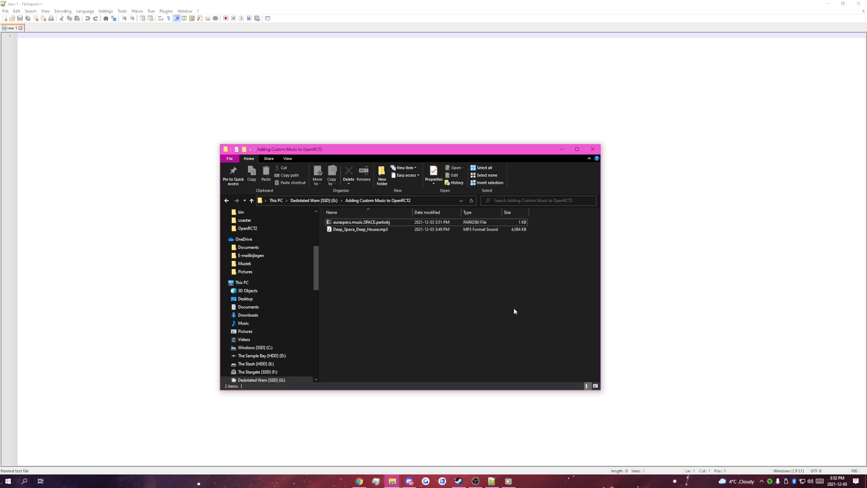
# Create a new text document in the same folder and name it object.json, accepting the extension change.
pyautogui.rightClick(379, 282)
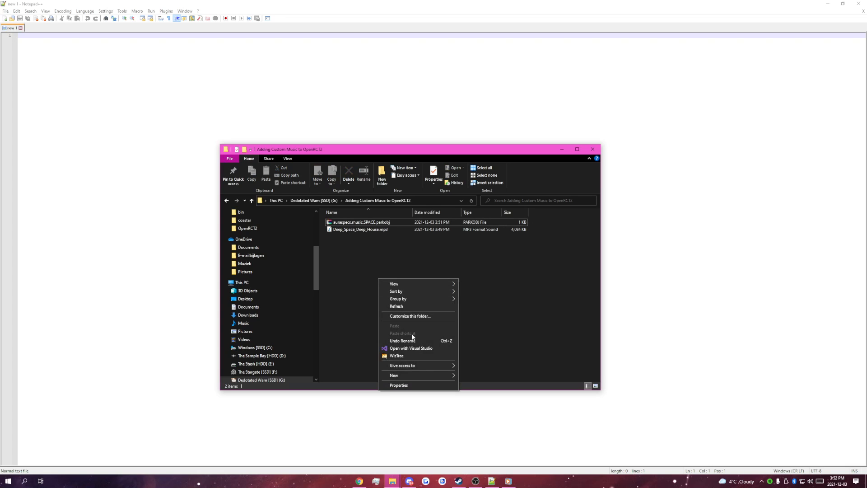
pyautogui.moveTo(421, 375)
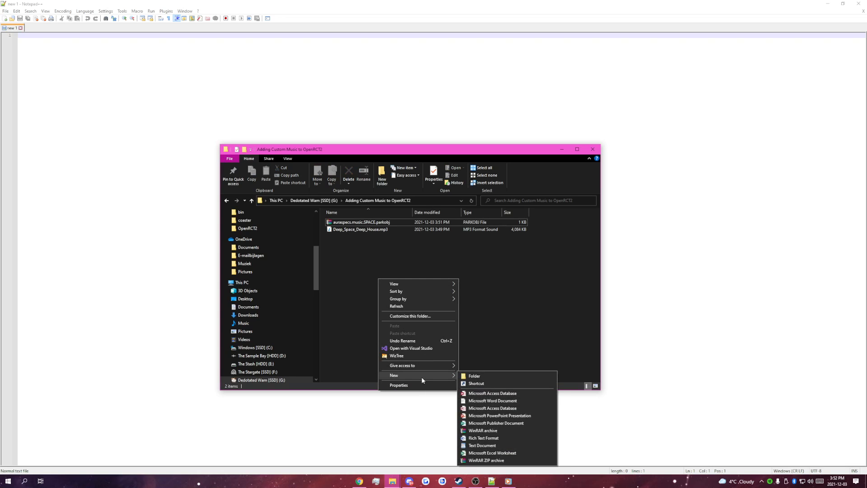
pyautogui.click(496, 445)
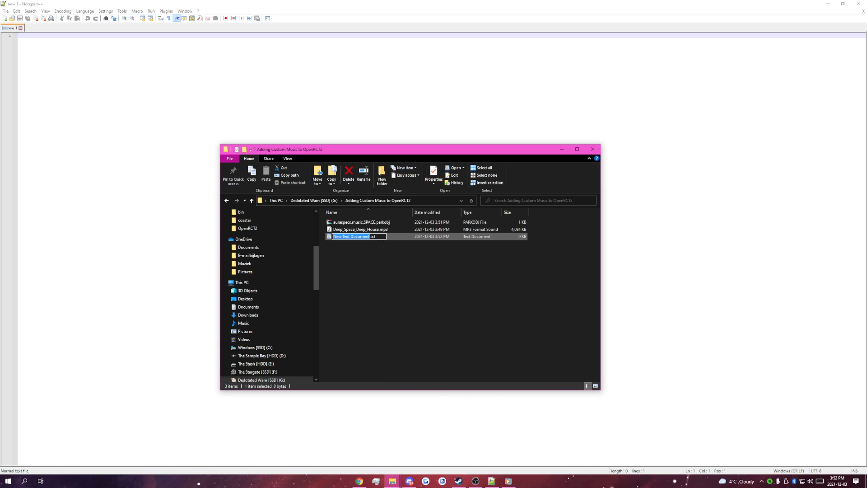
pyautogui.write('object.json')
pyautogui.press('Return')
pyautogui.press('Return')
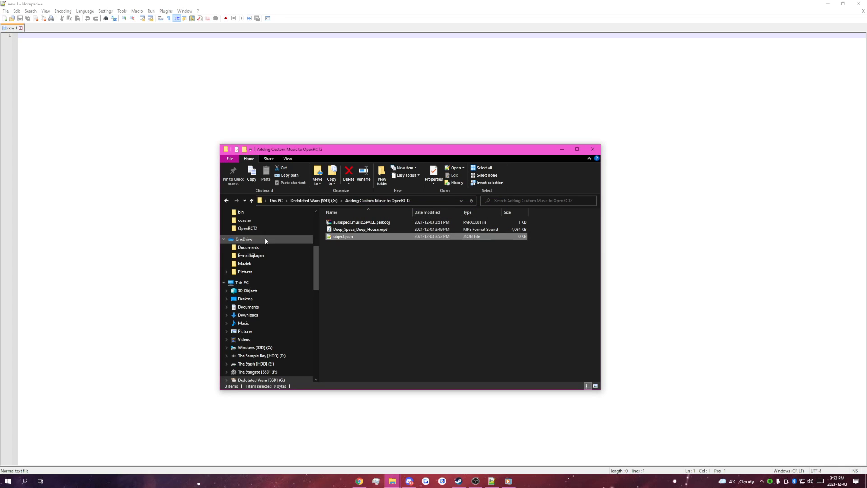
# Open object.json in Notepad++ and insert the music object JSON template with its id, authors, properties and strings placeholders.
pyautogui.moveTo(378, 241); pyautogui.dragTo(58, 33)
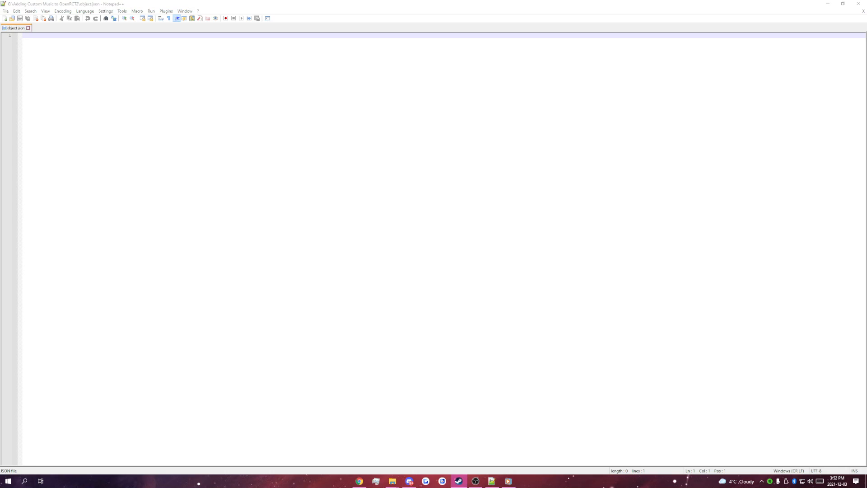
pyautogui.click(339, 92)
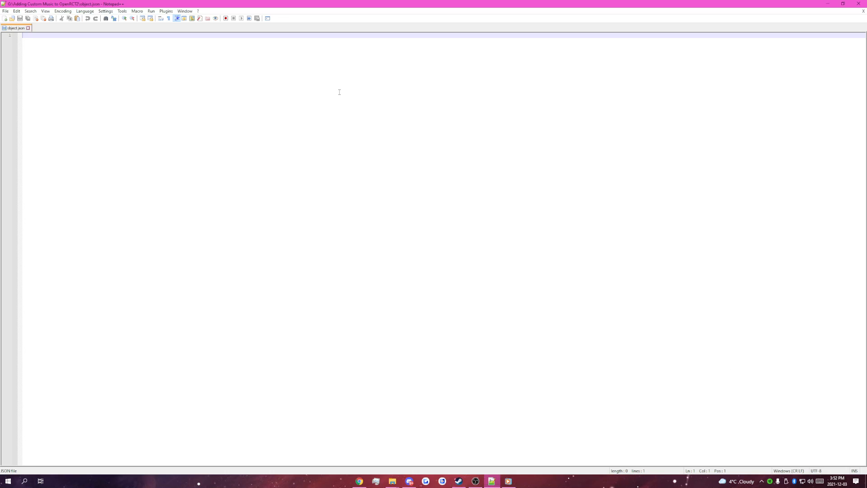
pyautogui.write('{     "id": "<username>.music.<NAME>",     "authors": [         "<artist/author name>"     ],     "version": "1.0",     "objectType": "music",     "properties": {         "tracks": [             {                 "source": "<NAME>.wav",                 "name": "<Music Title>"             }         ]     },     "strings": {         "name": {             "en-GB": "<Name you want displayed in the game>"         }     } }')
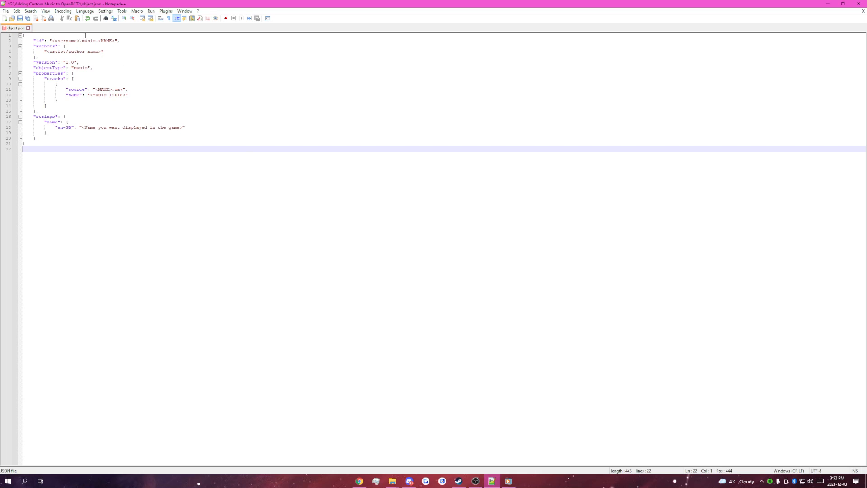
# Set the id to "auraspecs.music.SPACE" and replace the authors placeholder with the author's full name.
pyautogui.moveTo(80, 41); pyautogui.dragTo(52, 41)
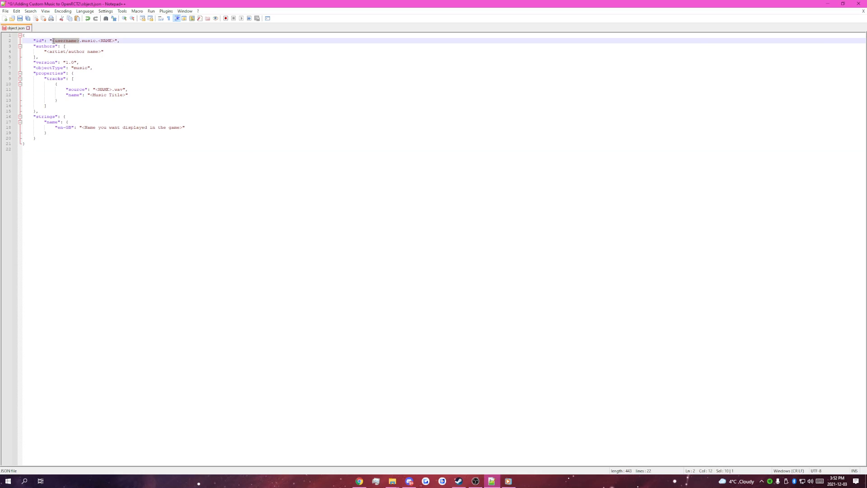
pyautogui.write('auraspecs')
pyautogui.press('BackSpace')
pyautogui.press('BackSpace')
pyautogui.press('BackSpace')
pyautogui.press('BackSpace')
pyautogui.press('BackSpace')
pyautogui.press('BackSpace')
pyautogui.write('SPACE')
pyautogui.moveTo(101, 52); pyautogui.dragTo(46, 52)
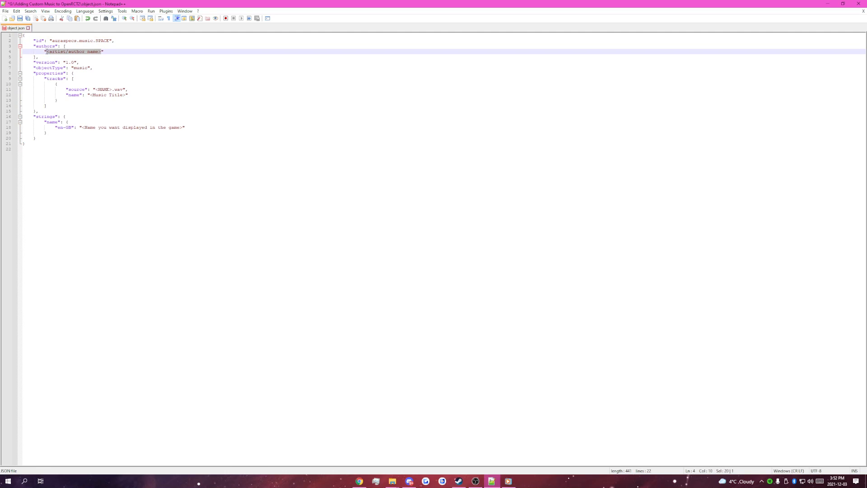
pyautogui.write('Karst van Galen Last')
# Replace the <NAME> placeholder in the track's source so that it reads "SPACE.wav".
pyautogui.moveTo(111, 89); pyautogui.dragTo(96, 90)
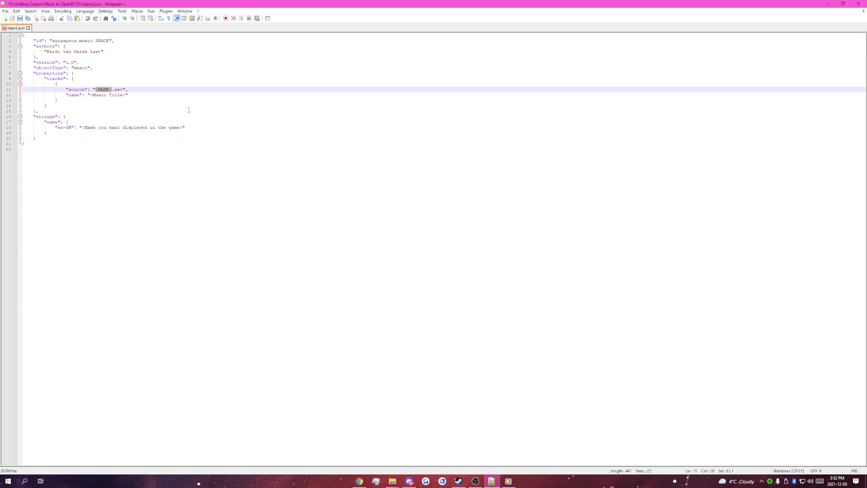
pyautogui.moveTo(392, 480)
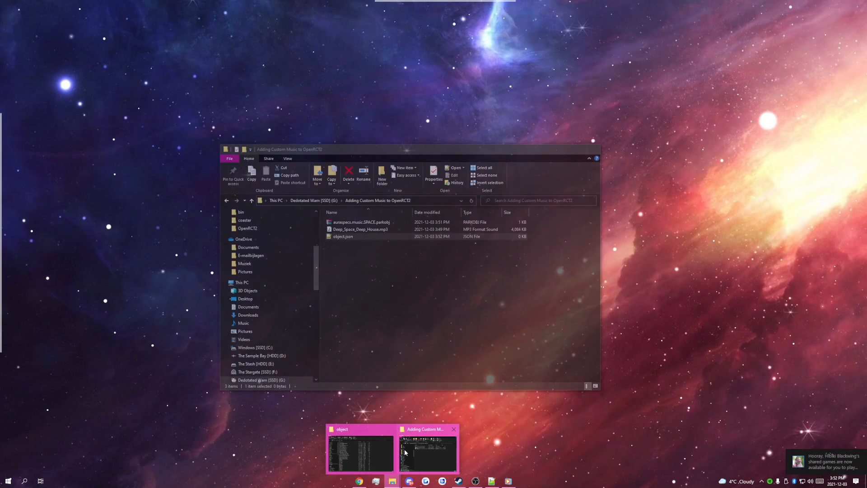
pyautogui.click(405, 452)
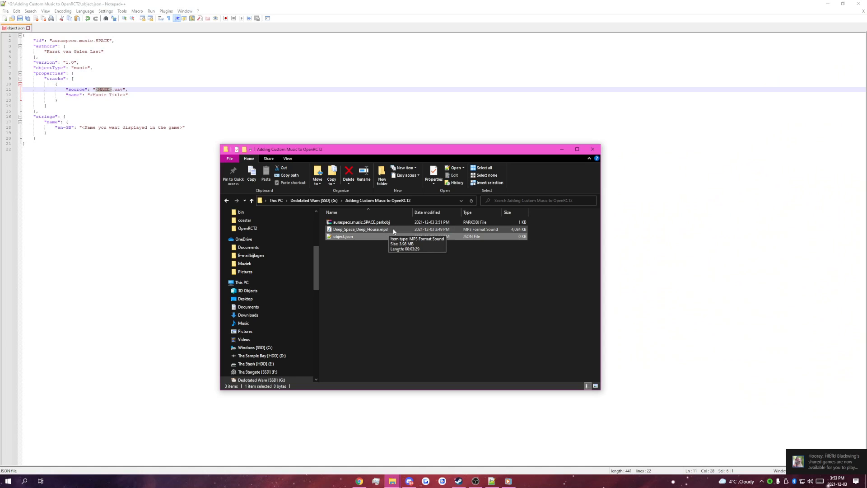
pyautogui.click(112, 91)
pyautogui.press('BackSpace')
pyautogui.press('BackSpace')
pyautogui.press('BackSpace')
pyautogui.press('BackSpace')
pyautogui.press('BackSpace')
pyautogui.press('BackSpace')
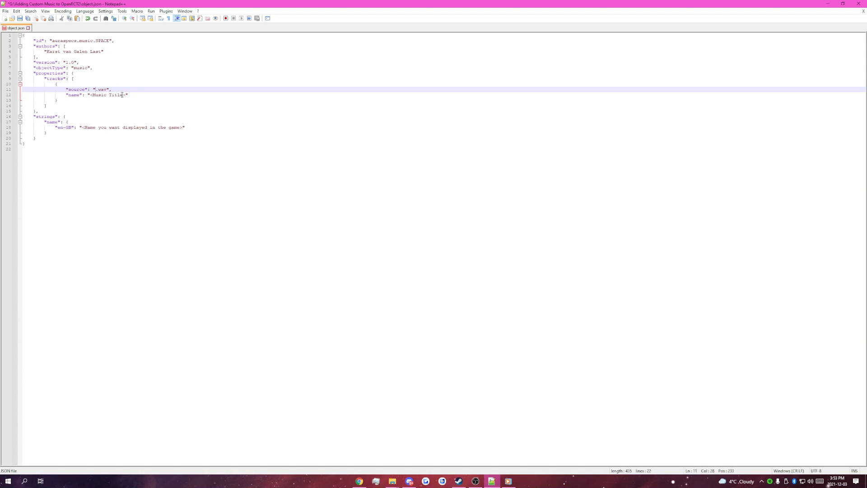
pyautogui.write('Spa')
pyautogui.doubleClick(122, 97)
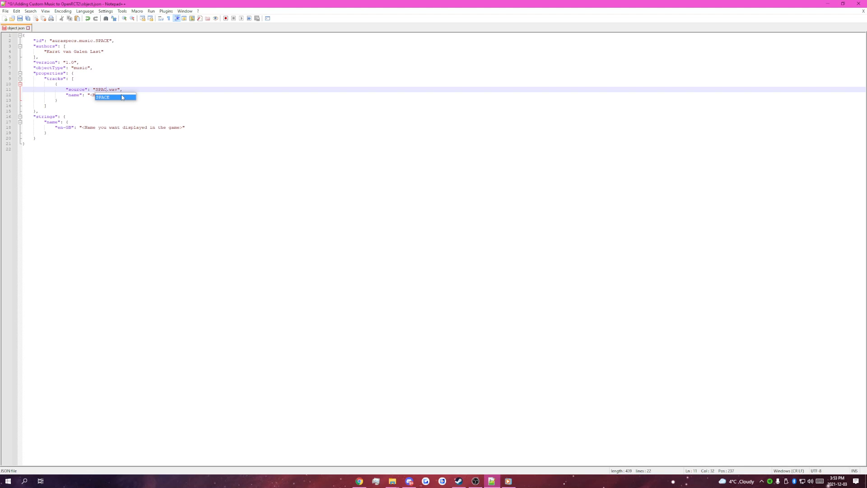
pyautogui.click(137, 102)
# Replace the <Music Title> placeholder in the track's name with "Jalmaan - Ambiance".
pyautogui.moveTo(126, 95); pyautogui.dragTo(92, 92)
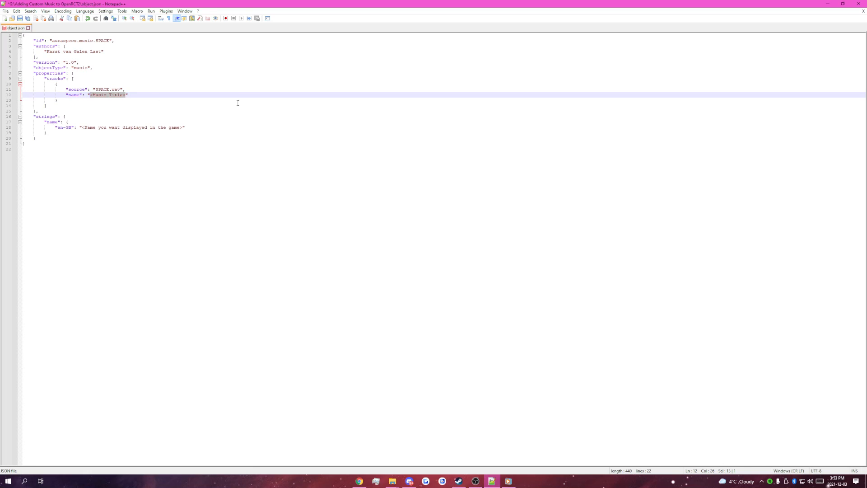
pyautogui.write('Ambianc')
pyautogui.write('Jalmaan -')
# Set the en-GB in-game display name to "Galaxy Style" and save object.json.
pyautogui.moveTo(182, 128); pyautogui.dragTo(83, 127)
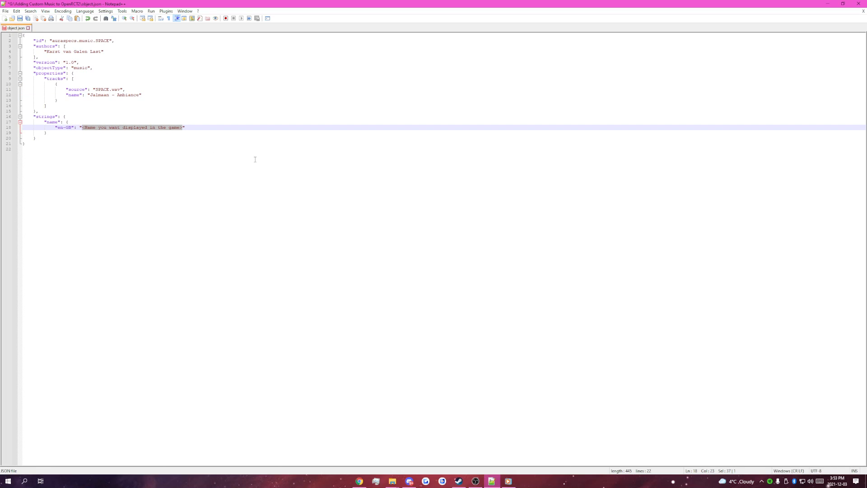
pyautogui.write('GB": "Galaxy Style')
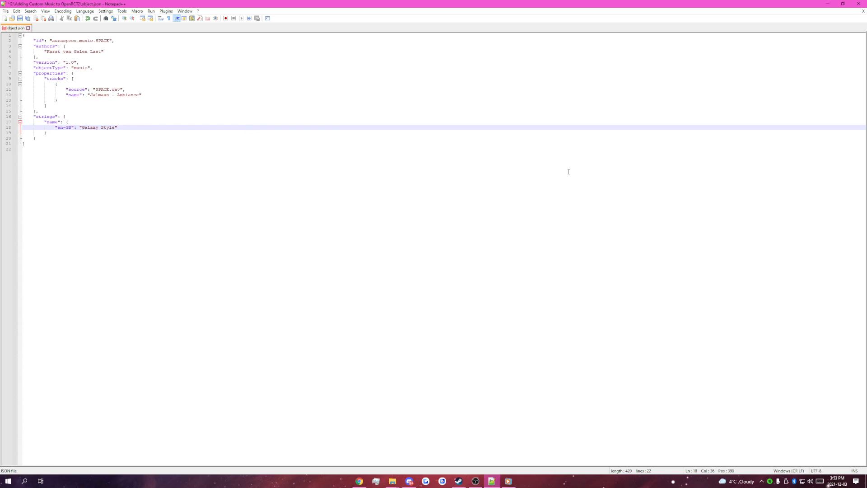
pyautogui.hotkey('ctrl', 's')
pyautogui.moveTo(392, 481)
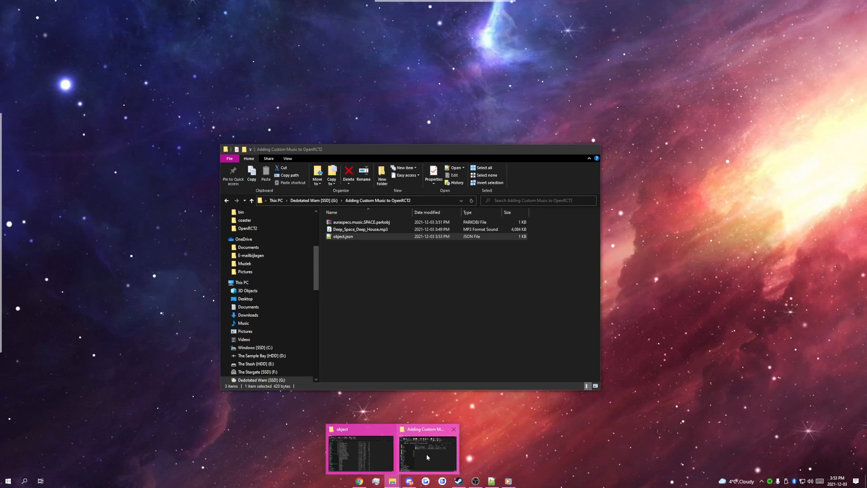
# Add object.json to the auraspecs.music.SPACE.parkobj archive in WinRAR with the default archiving settings.
pyautogui.click(426, 454)
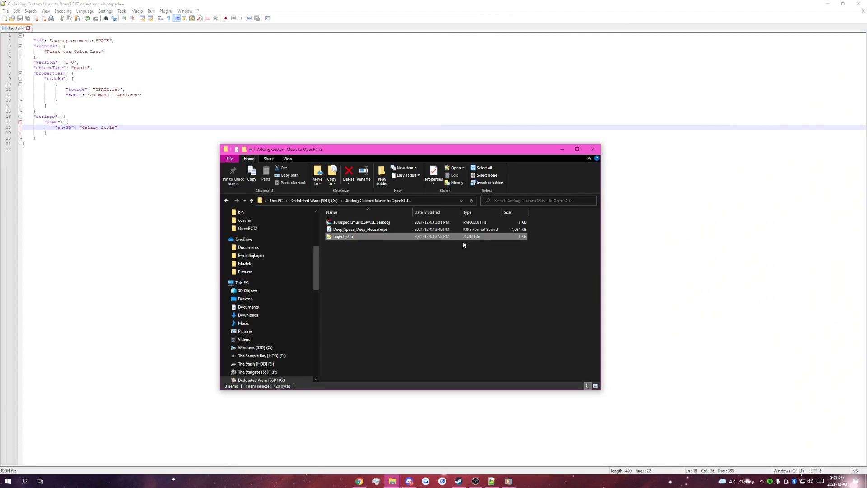
pyautogui.doubleClick(385, 223)
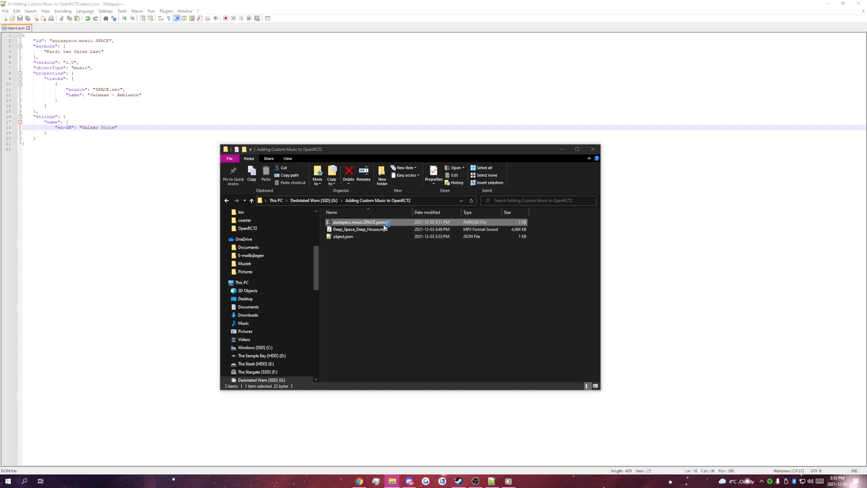
pyautogui.moveTo(449, 197); pyautogui.dragTo(261, 271)
pyautogui.moveTo(346, 236); pyautogui.dragTo(213, 416)
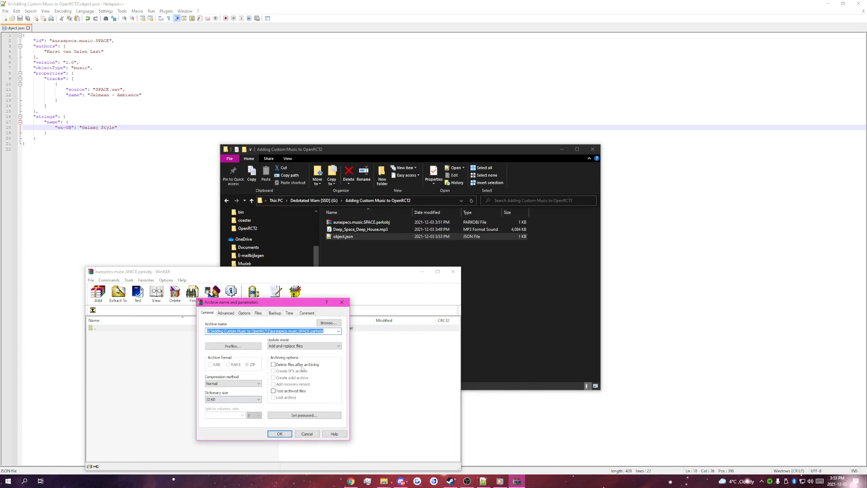
pyautogui.click(279, 431)
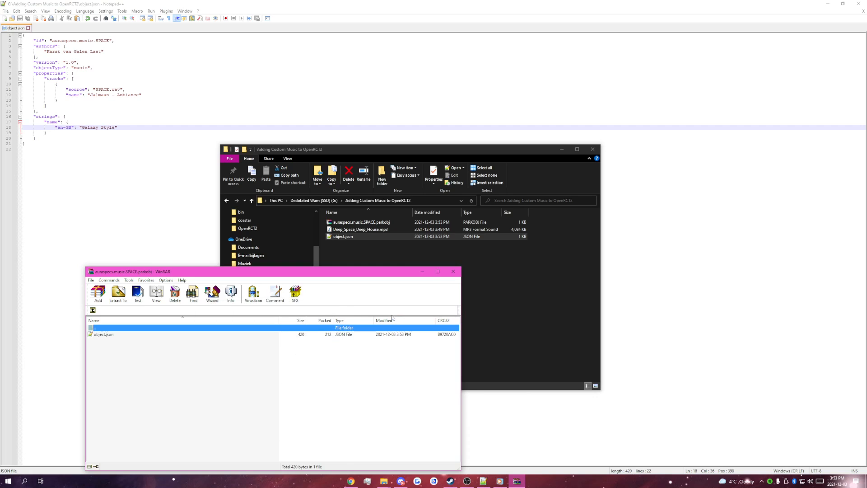
# Launch Audacity, import Deep_Space_Deep_House.mp3 from the project folder and maximize the window.
pyautogui.press('super')
pyautogui.write('a')
pyautogui.press('Return')
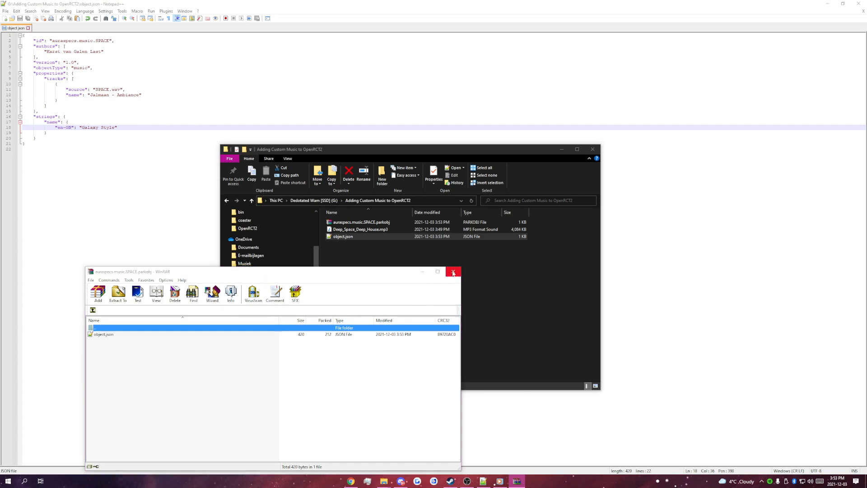
pyautogui.moveTo(335, 228); pyautogui.dragTo(418, 236)
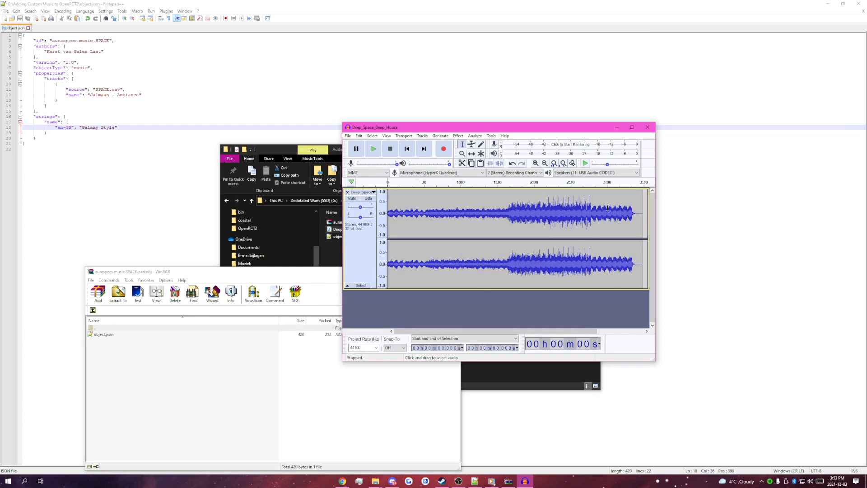
pyautogui.click(632, 127)
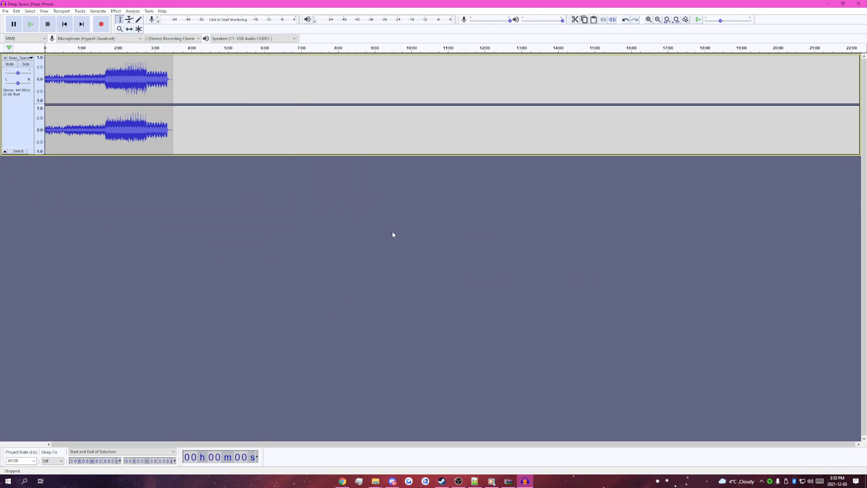
# Set the project rate of the imported track to 22050 Hz.
pyautogui.scroll(3, 30, 218)
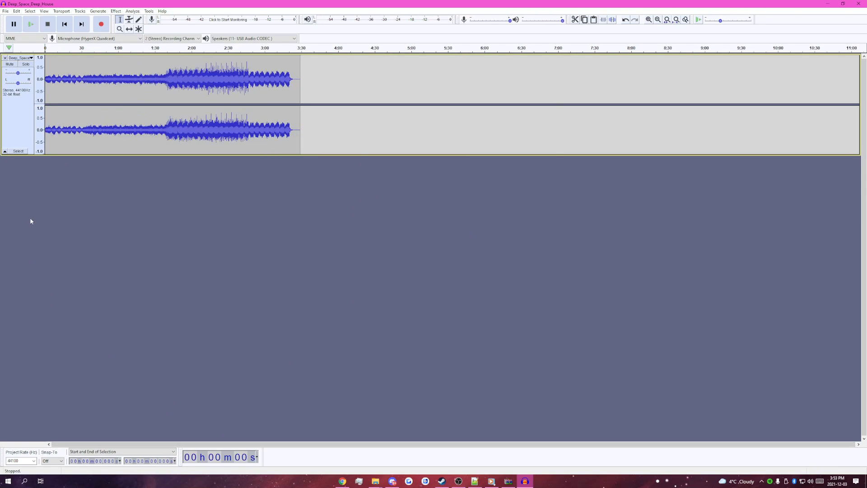
pyautogui.scroll(-1, 33, 219)
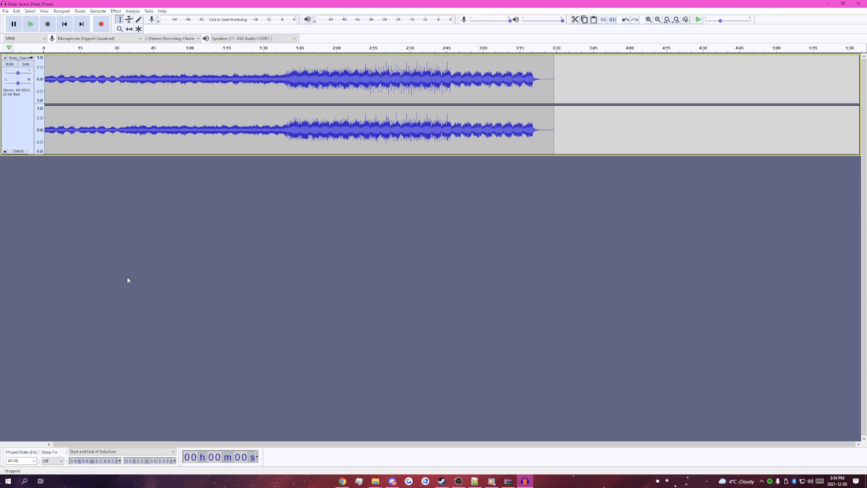
pyautogui.scroll(2, 128, 279)
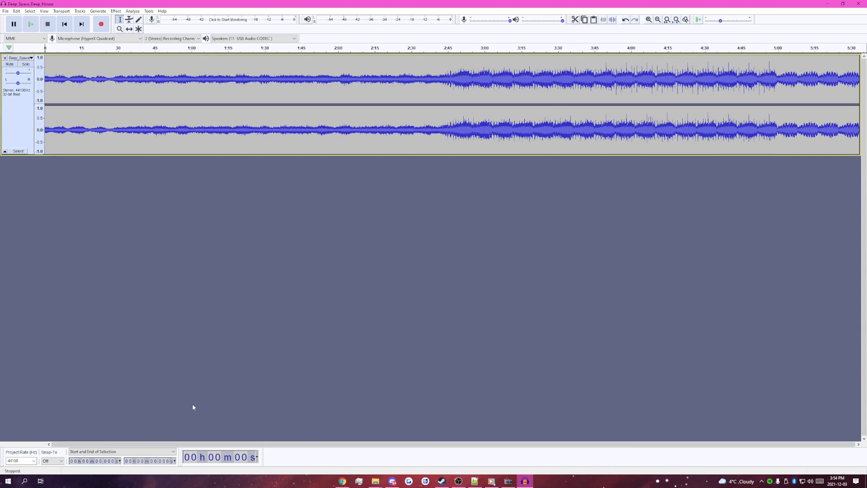
pyautogui.scroll(-2, 194, 408)
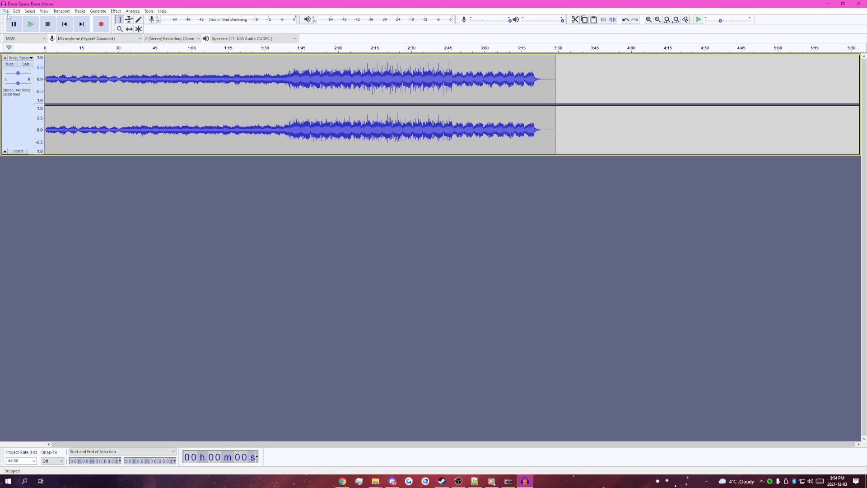
pyautogui.click(34, 461)
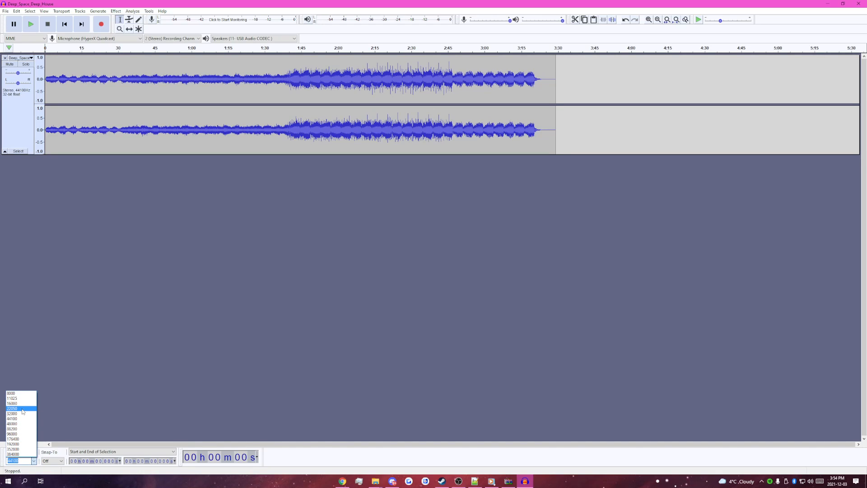
pyautogui.click(21, 409)
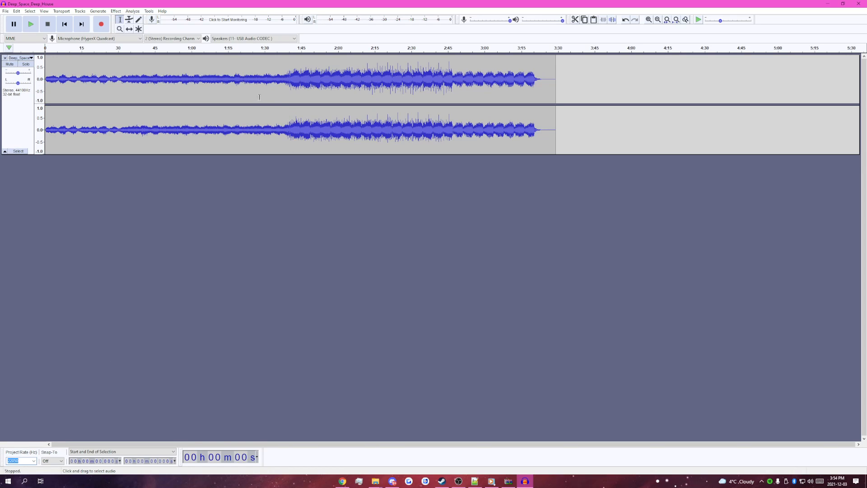
# Export the track as a Microsoft WAV file named SPACE.wav with Unsigned 8-bit PCM encoding.
pyautogui.click(6, 12)
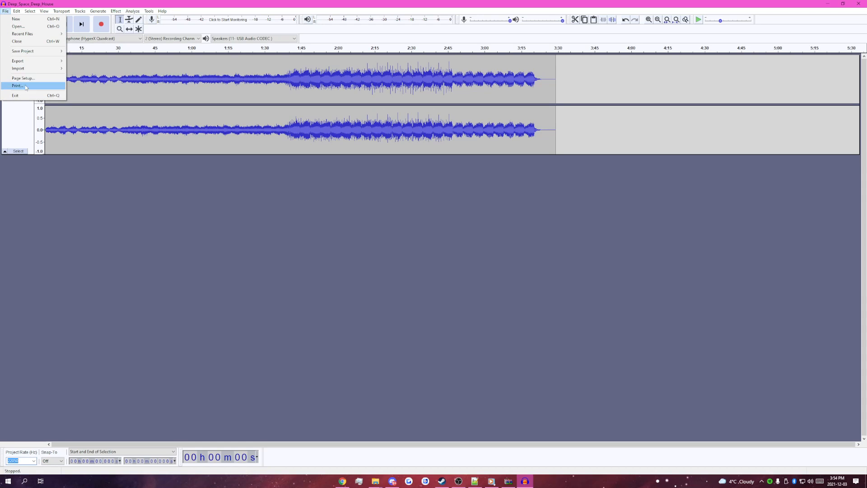
pyautogui.click(100, 69)
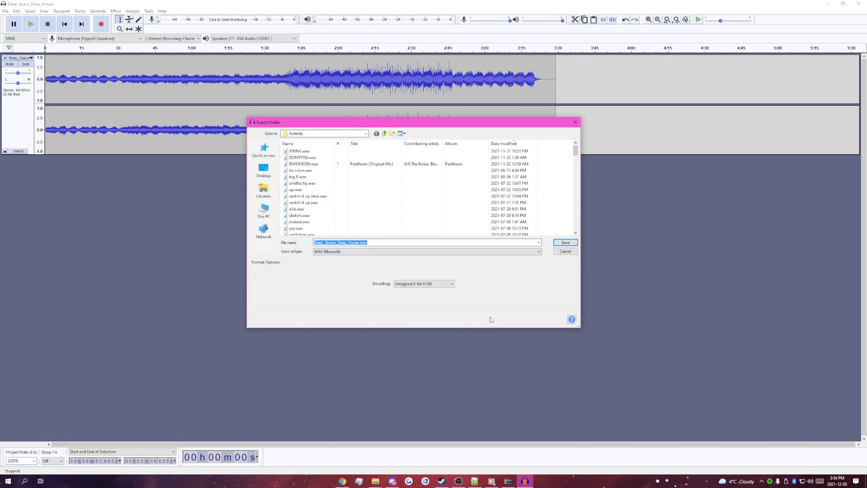
pyautogui.write('SP')
pyautogui.click(416, 285)
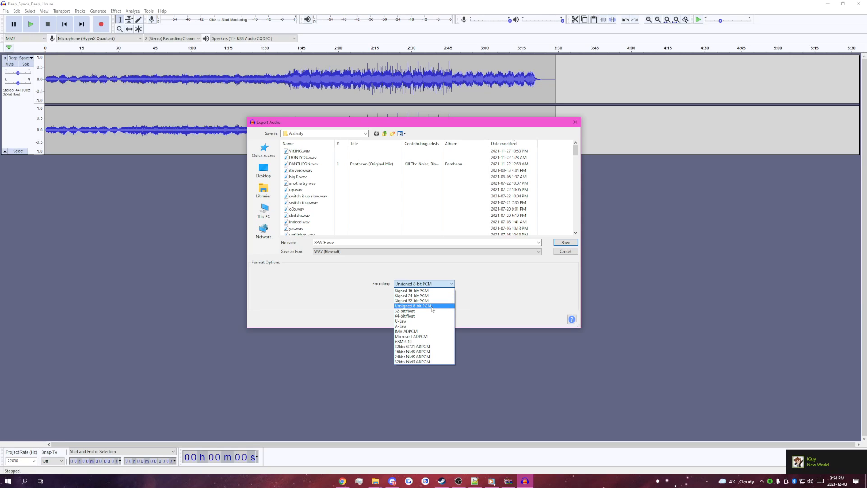
pyautogui.click(432, 307)
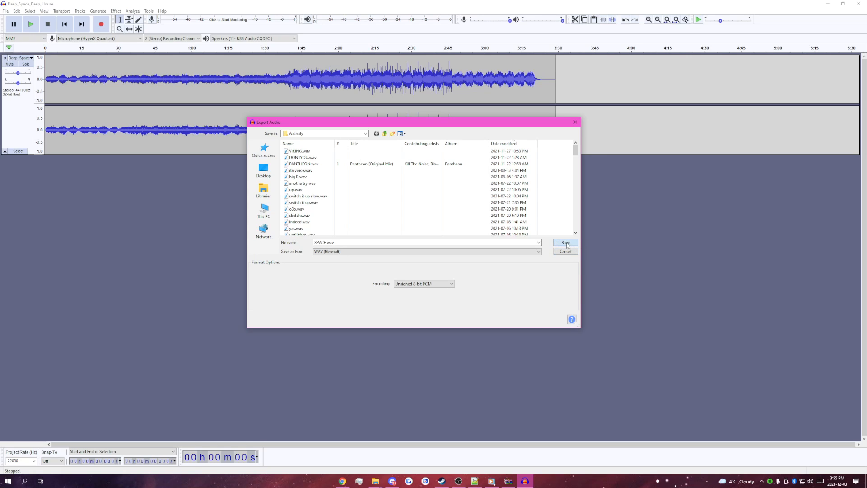
pyautogui.click(566, 243)
pyautogui.click(465, 302)
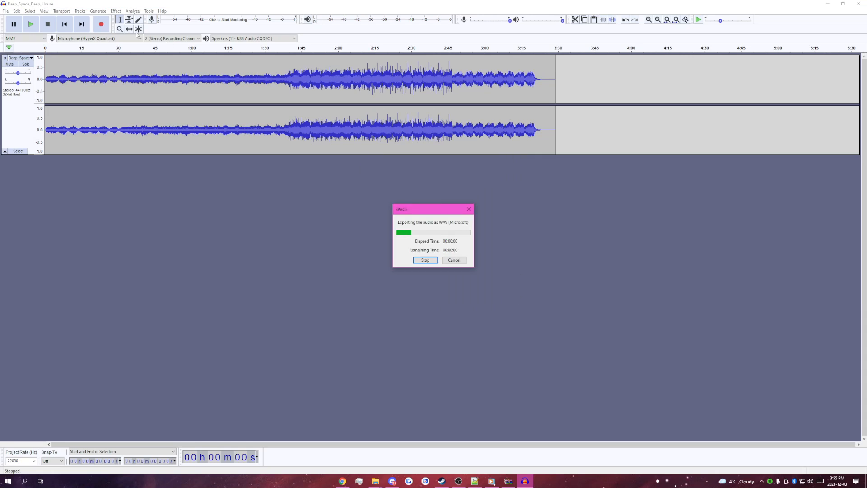
# Bring the exported SPACE.wav from the Audacity export folder into the "Adding Custom Music to OpenRCT2" folder.
pyautogui.click(5, 11)
pyautogui.moveTo(18, 61)
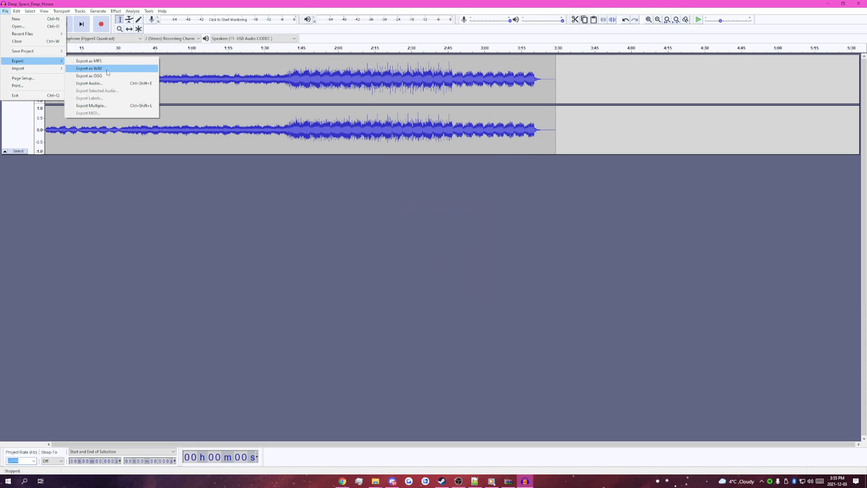
pyautogui.click(89, 68)
pyautogui.moveTo(305, 151); pyautogui.dragTo(402, 299)
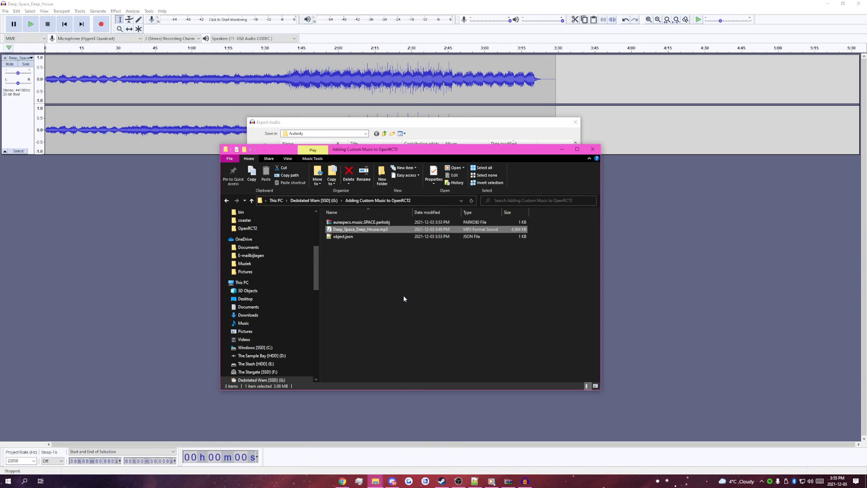
# Add SPACE.wav to the auraspecs.music.SPACE.parkobj archive alongside object.json.
pyautogui.doubleClick(356, 221)
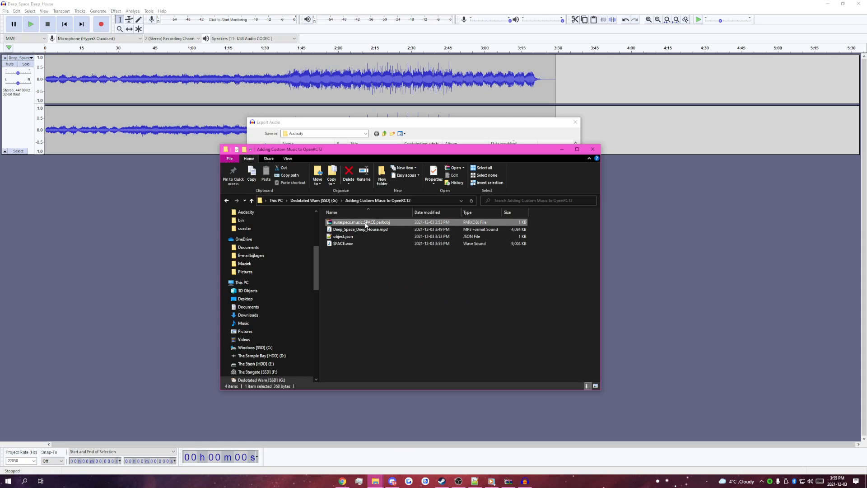
pyautogui.moveTo(437, 244); pyautogui.dragTo(238, 190)
pyautogui.click(231, 203)
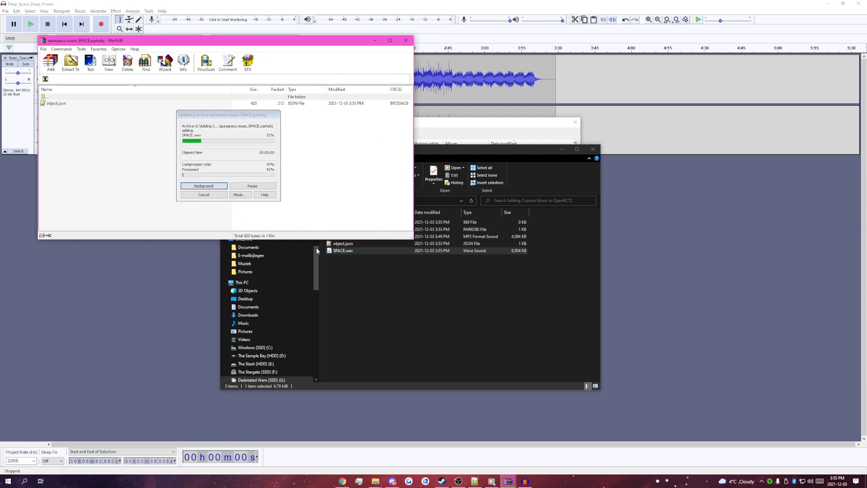
pyautogui.click(397, 311)
# Copy auraspecs.music.SPACE.parkobj into the object folder inside Documents\OpenRCT2.
pyautogui.click(377, 223)
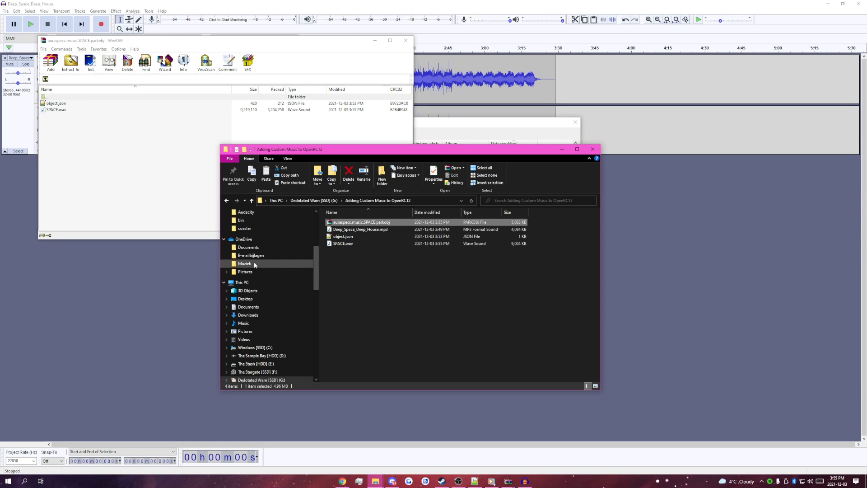
pyautogui.scroll(5, 270, 266)
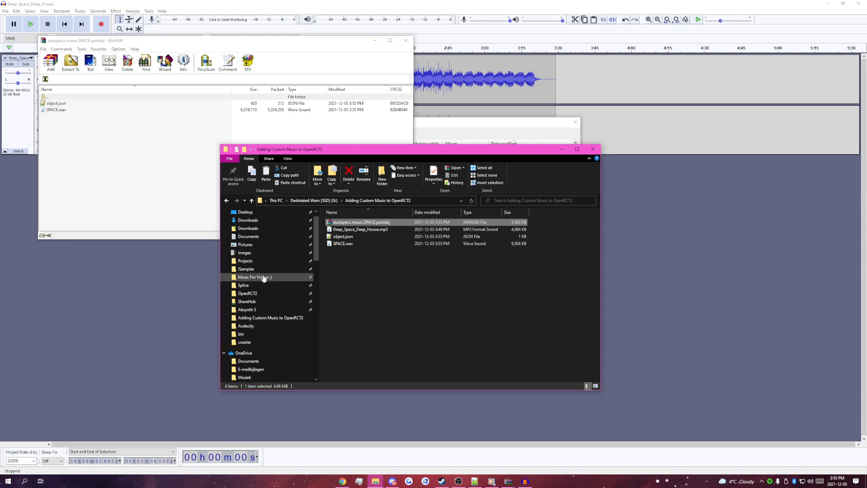
pyautogui.click(264, 294)
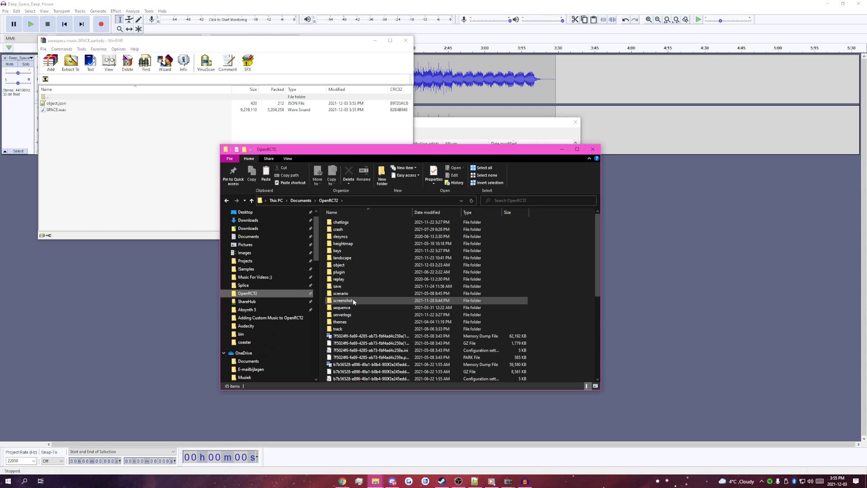
pyautogui.doubleClick(357, 265)
pyautogui.hotkey('ctrl', 'v')
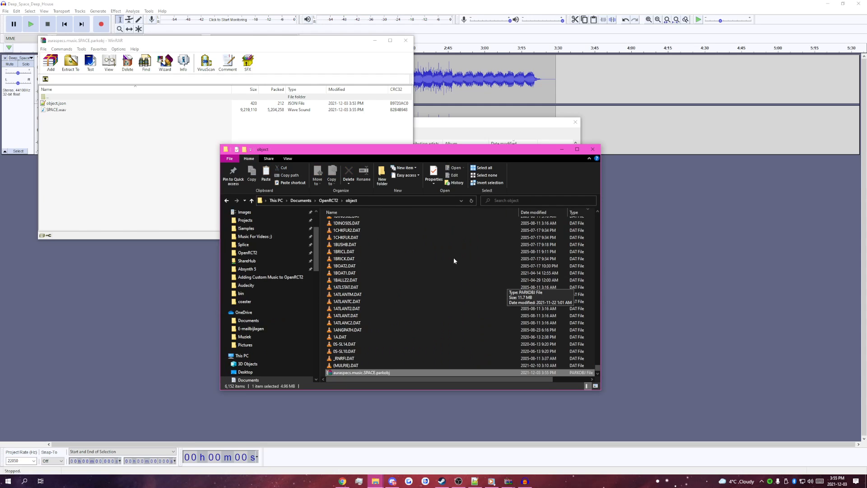
# Launch OpenRCT2 and load the saved park.
pyautogui.press('super')
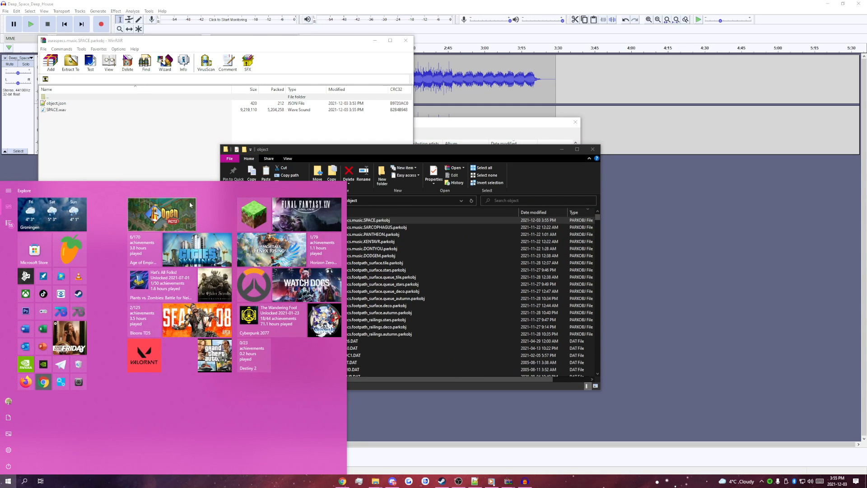
pyautogui.click(182, 211)
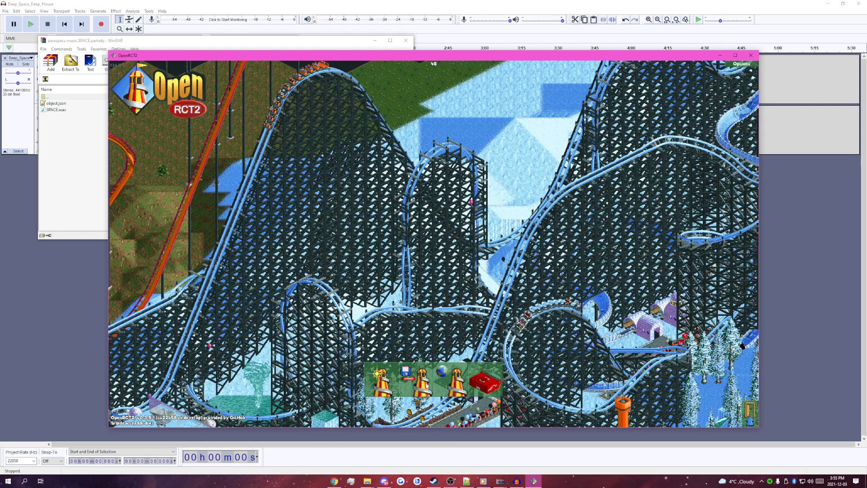
pyautogui.click(413, 378)
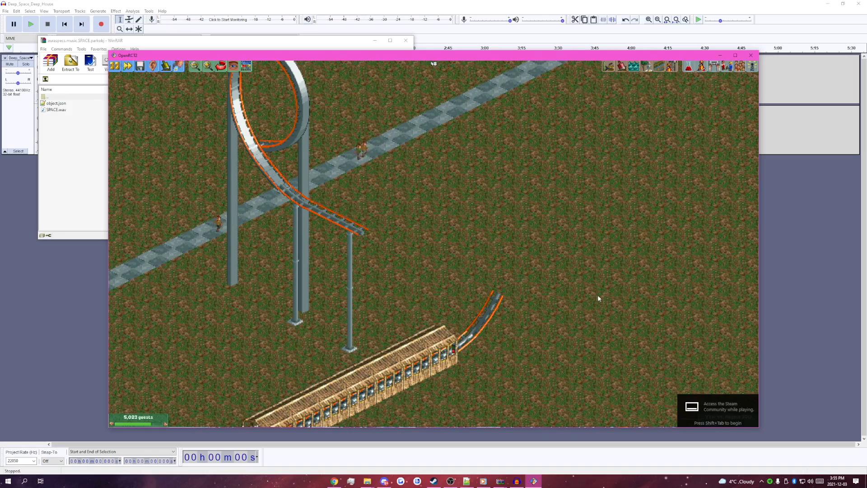
# Enable the Galaxy Style music object in the park's object selection and close the selection window.
pyautogui.moveTo(597, 295)
pyautogui.mouseDown()
pyautogui.moveTo(473, 261)
pyautogui.moveTo(429, 227)
pyautogui.moveTo(504, 60)
pyautogui.mouseUp()
pyautogui.scroll(-1, 598, 294)
pyautogui.scroll(1, 554, 343)
pyautogui.moveTo(554, 343); pyautogui.dragTo(703, 384)
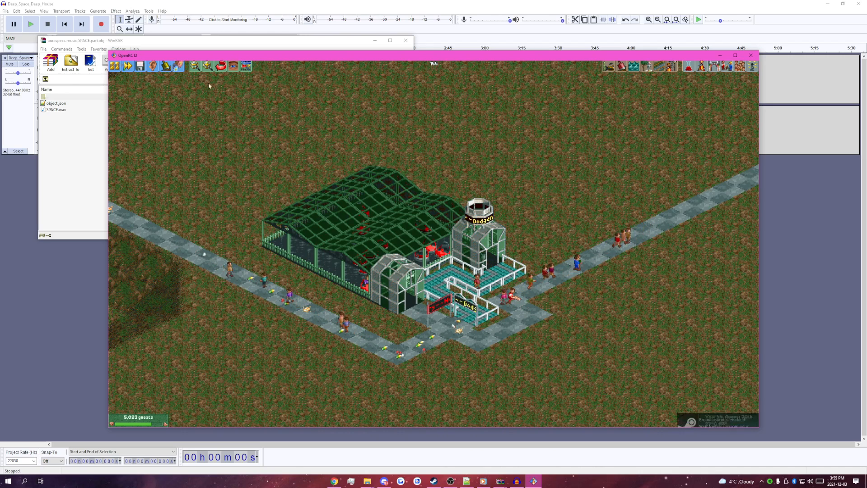
pyautogui.click(166, 66)
pyautogui.click(195, 87)
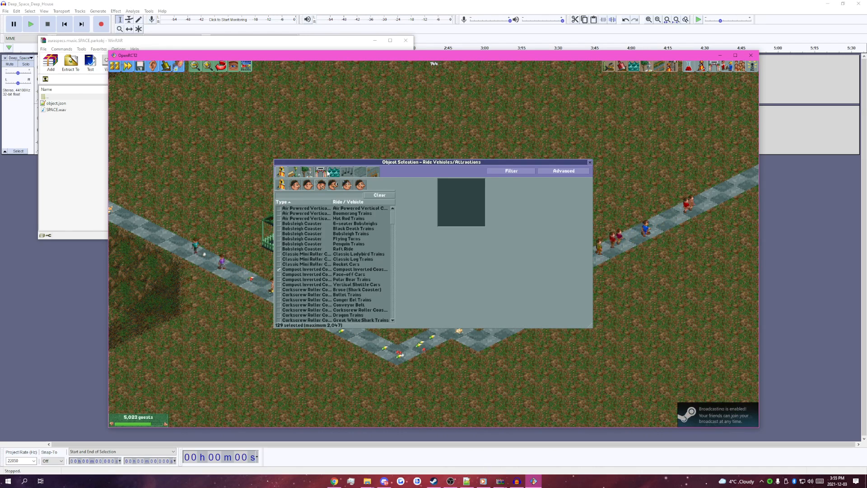
pyautogui.click(347, 171)
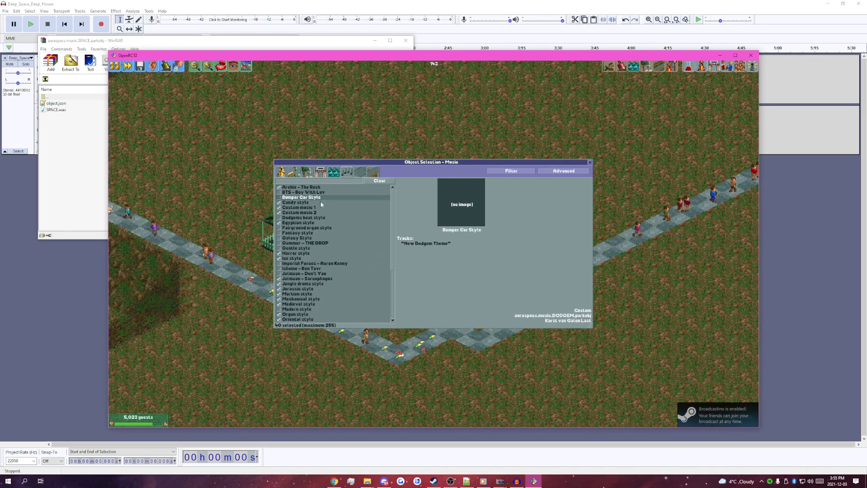
pyautogui.scroll(-2, 327, 289)
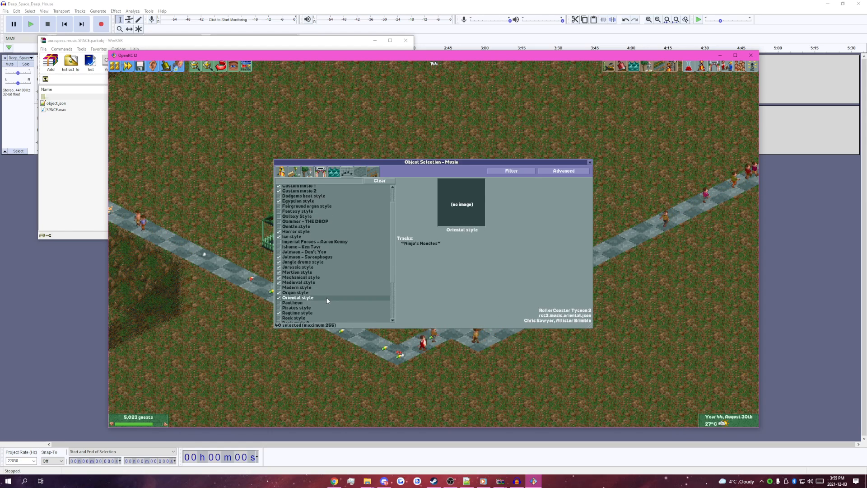
pyautogui.click(315, 216)
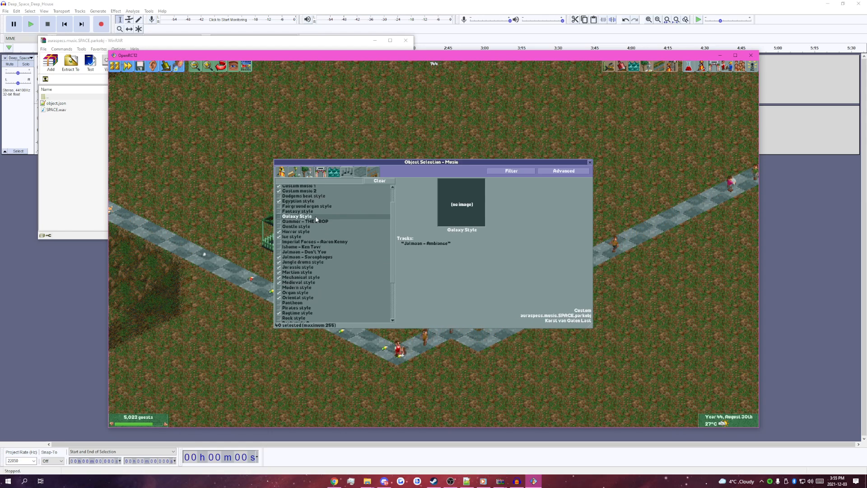
pyautogui.click(589, 162)
# Set the ride music of Dodgems 1 to Galaxy Style.
pyautogui.click(368, 229)
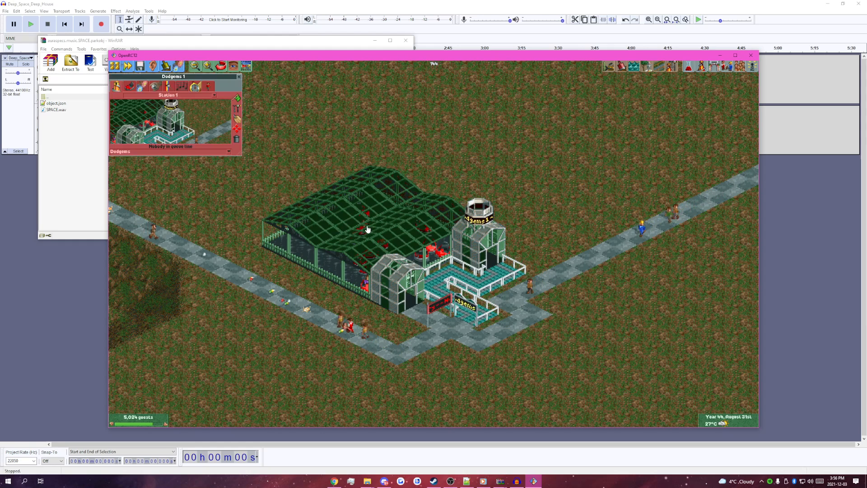
pyautogui.click(180, 88)
pyautogui.click(144, 102)
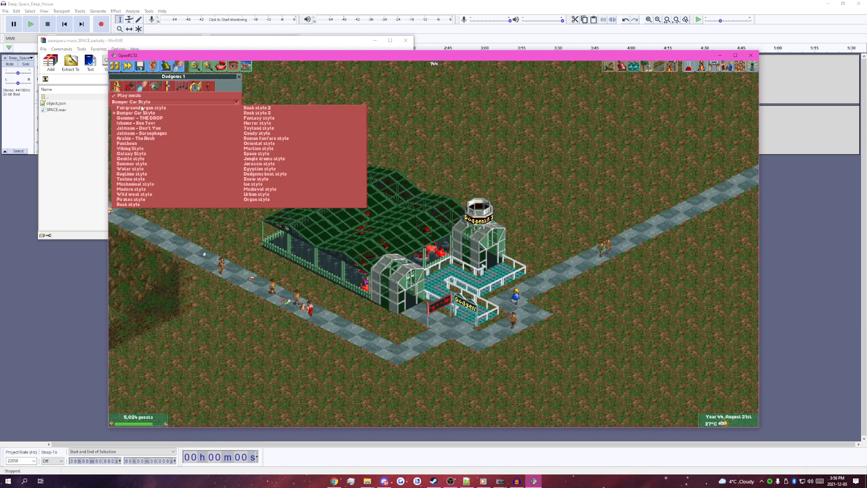
pyautogui.click(145, 153)
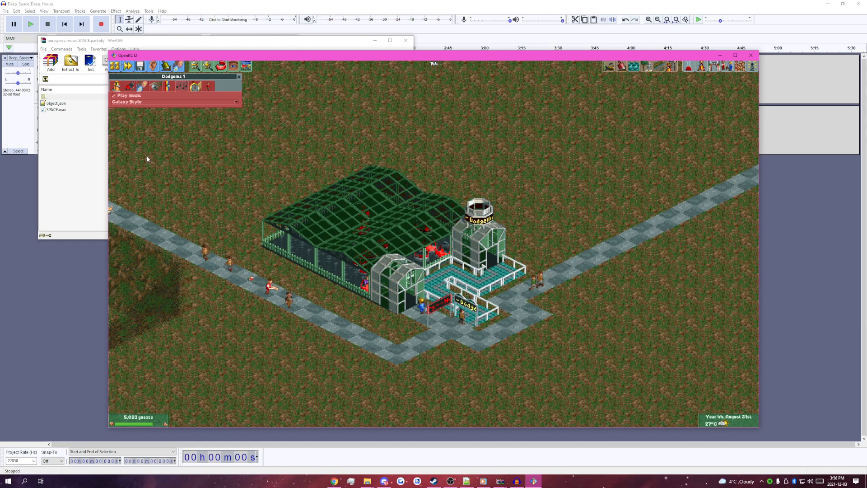
pyautogui.scroll(1, 306, 216)
pyautogui.scroll(-1, 316, 230)
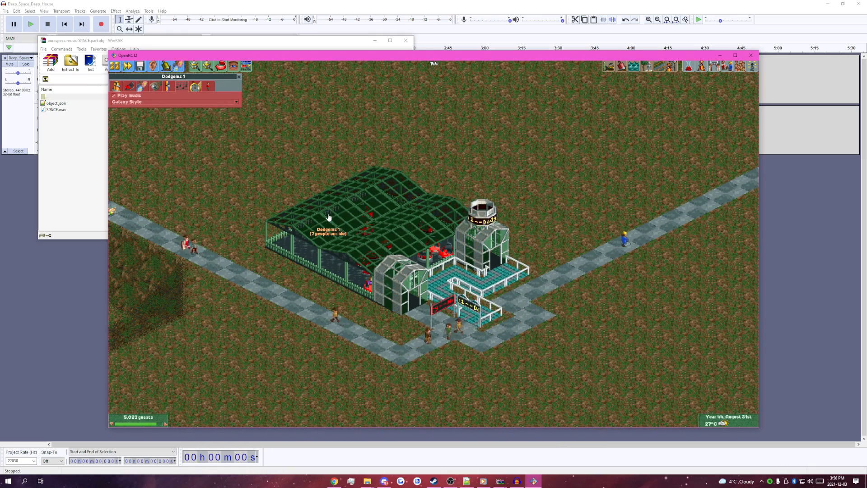
pyautogui.click(450, 481)
pyautogui.click(508, 262)
pyautogui.moveTo(508, 262); pyautogui.dragTo(509, 271)
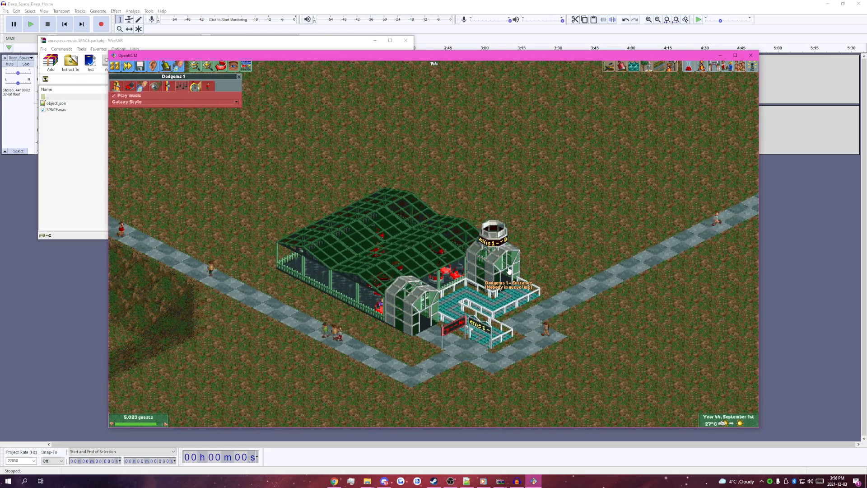